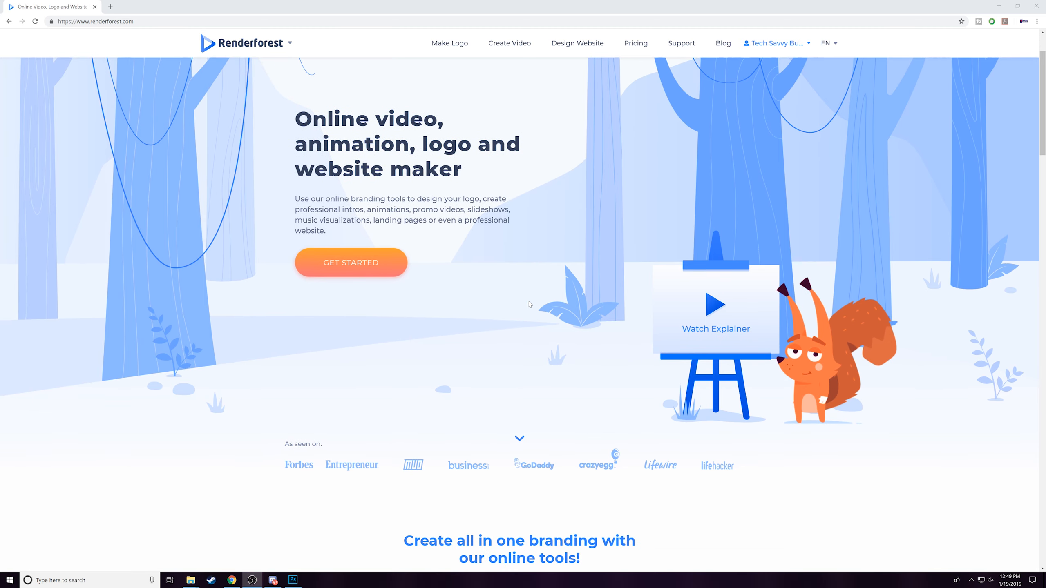
Step: Examine the Renderforest homepage's sections on its video, logo and website tools
scroll(529, 304, down, 7)
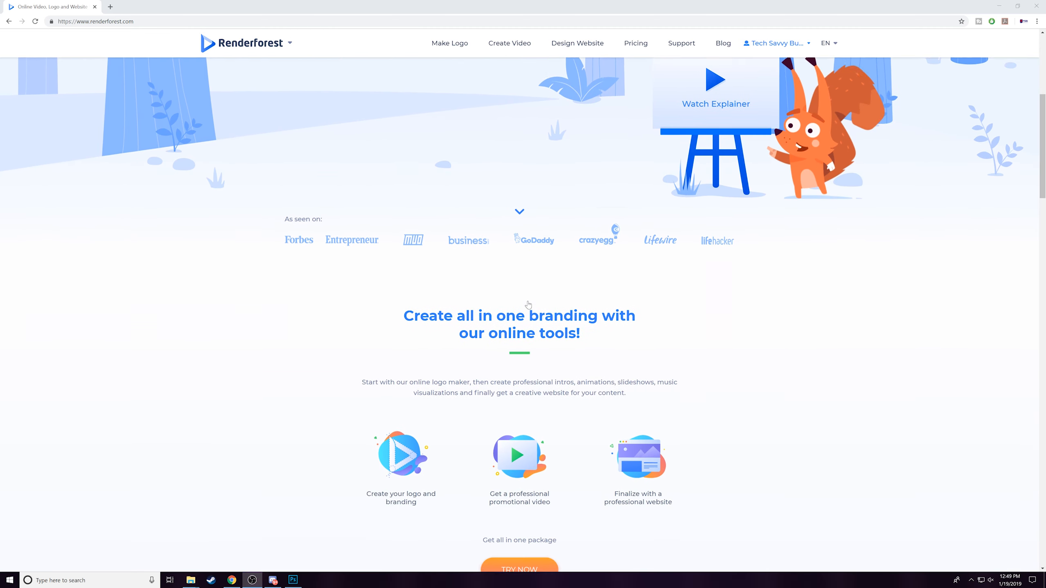
scroll(529, 304, down, 4)
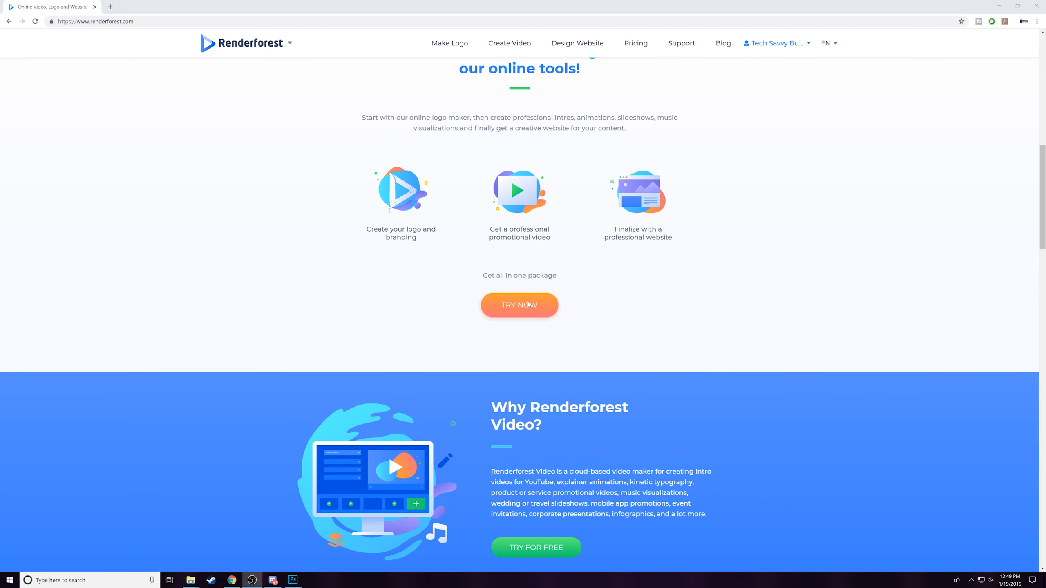
scroll(528, 310, down, 4)
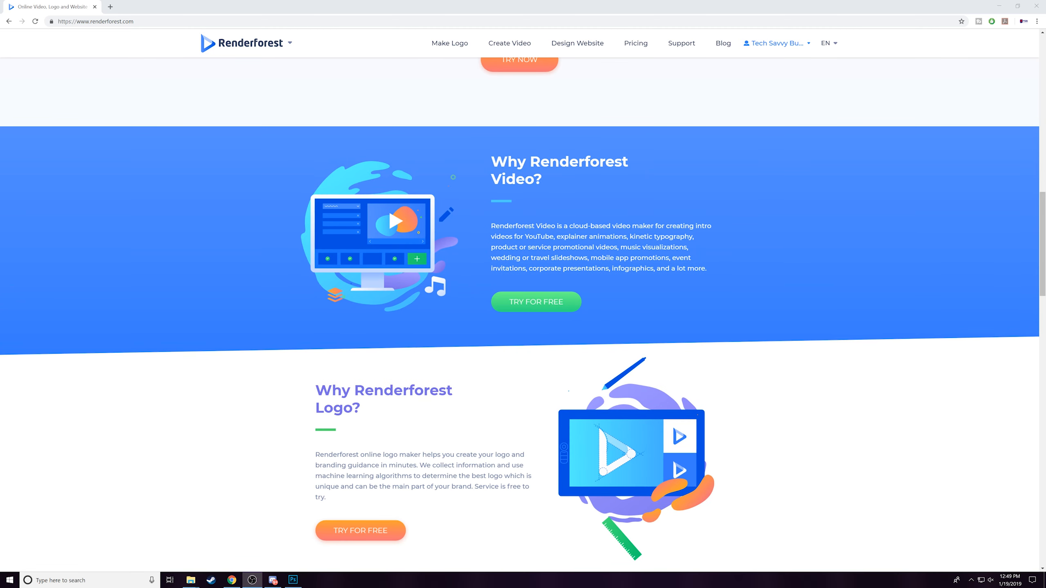
scroll(530, 388, down, 4)
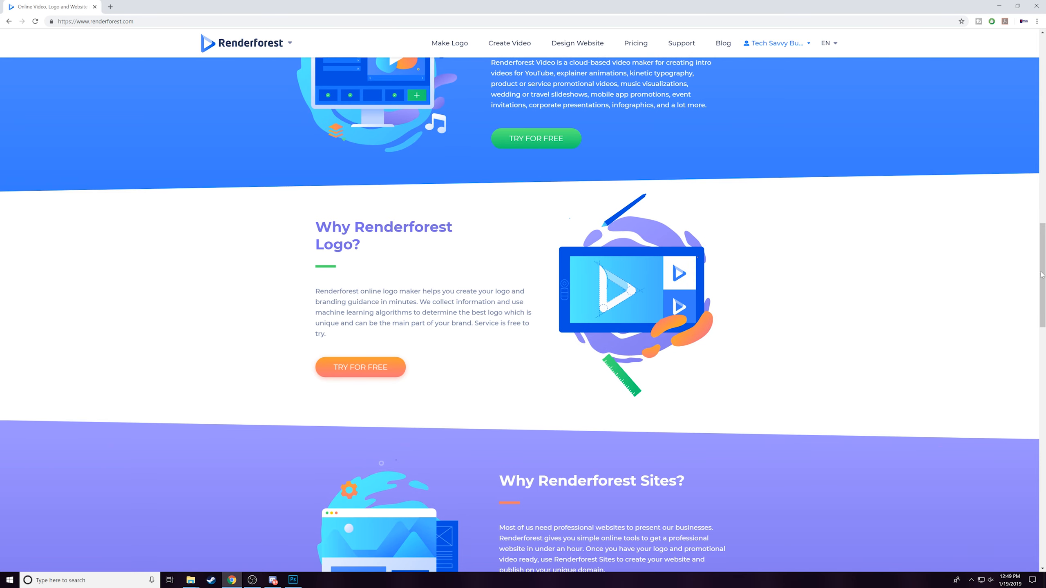
scroll(738, 175, down, 2)
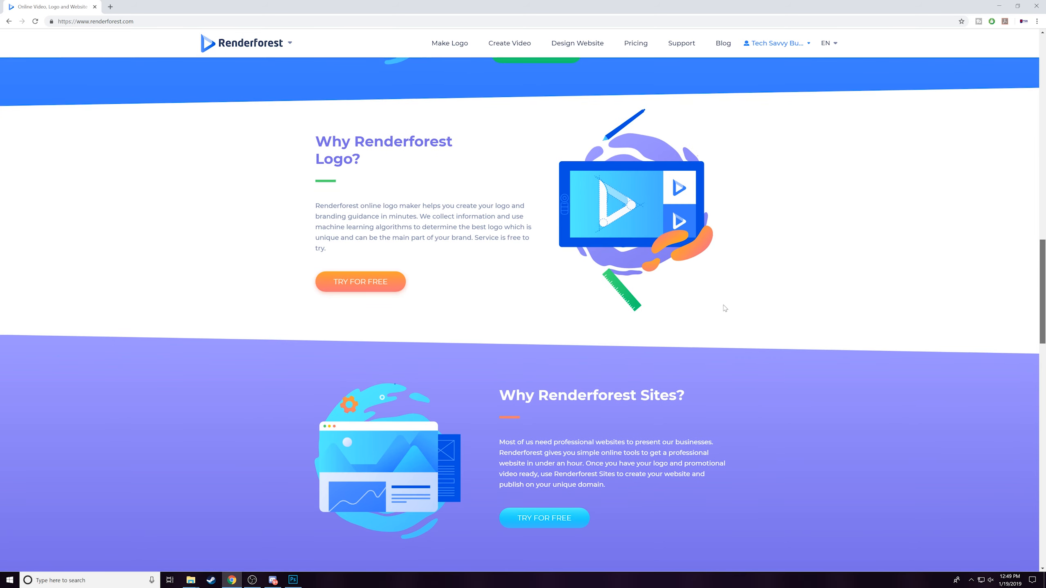
scroll(729, 308, down, 3)
scroll(734, 308, up, 10)
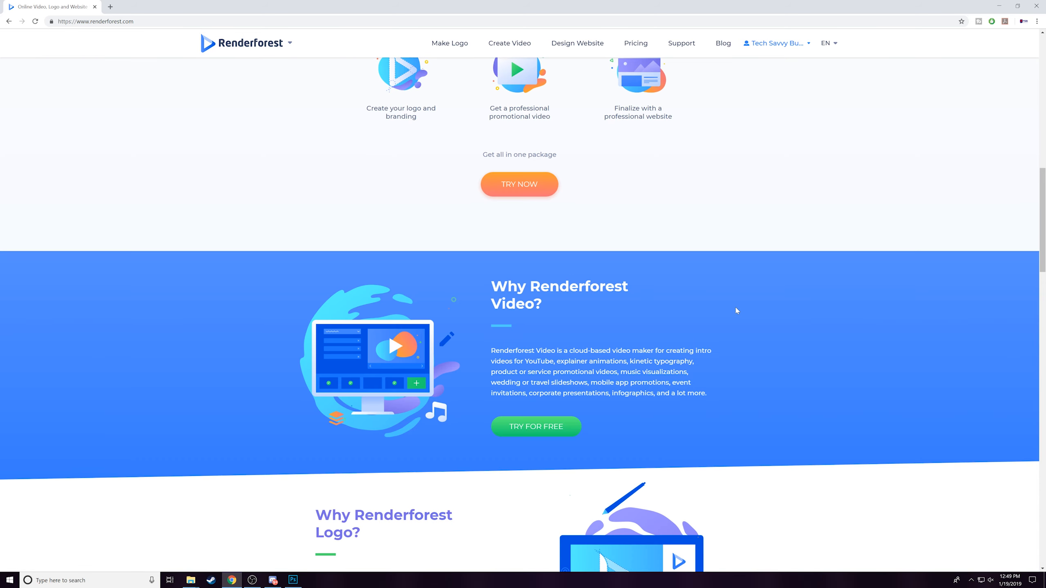
scroll(737, 310, up, 12)
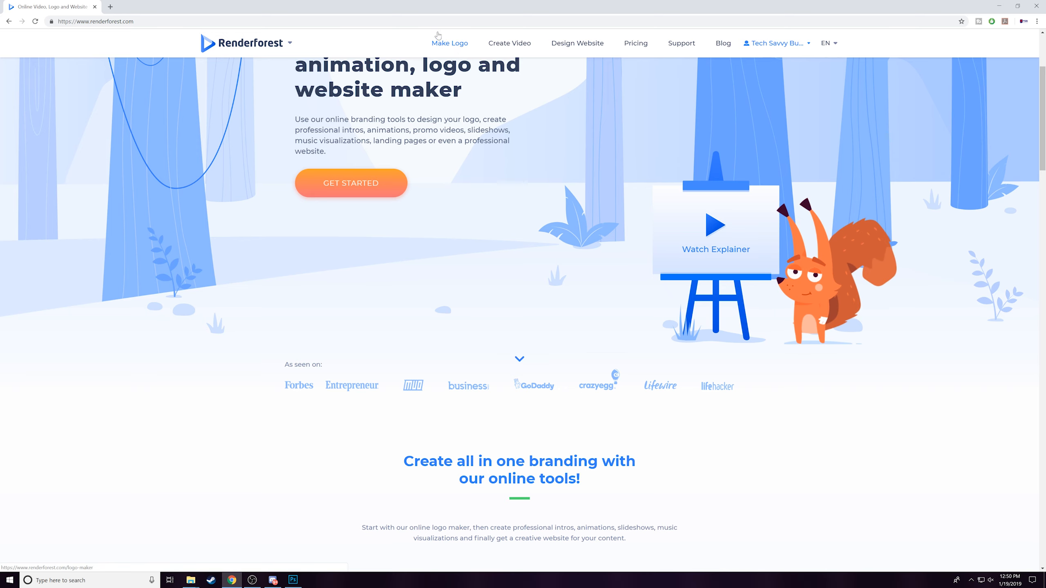
Step: Start a new logo in the logo maker with the company name "Half Moon Eye"
click(449, 41)
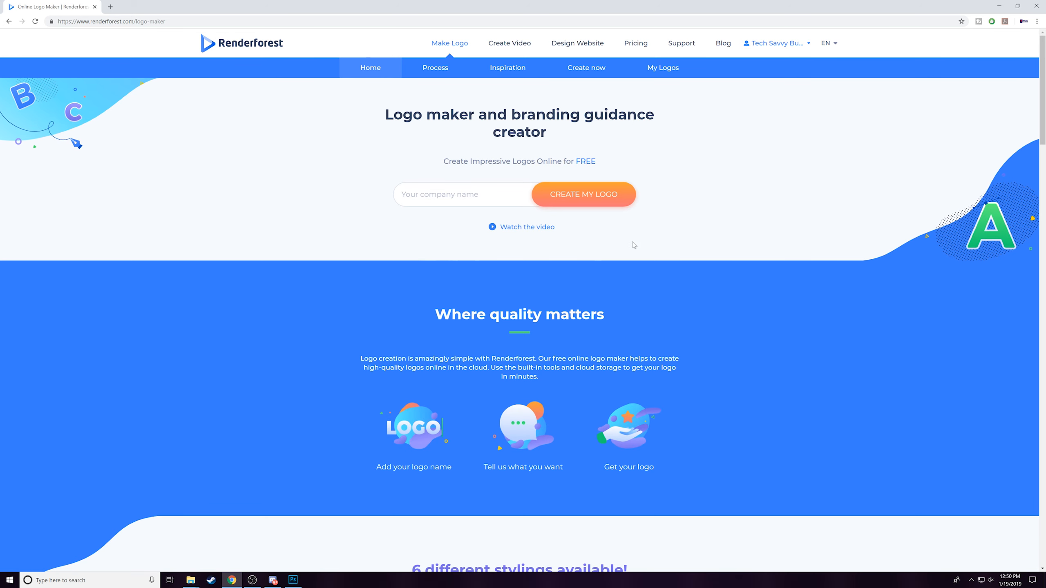
click(404, 193)
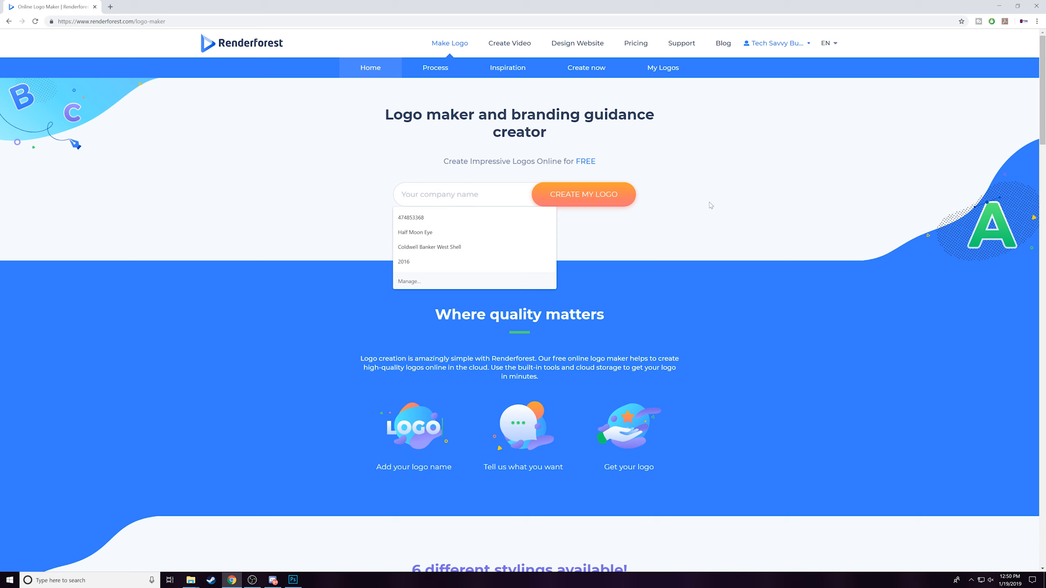
text(Half Moon Eye)
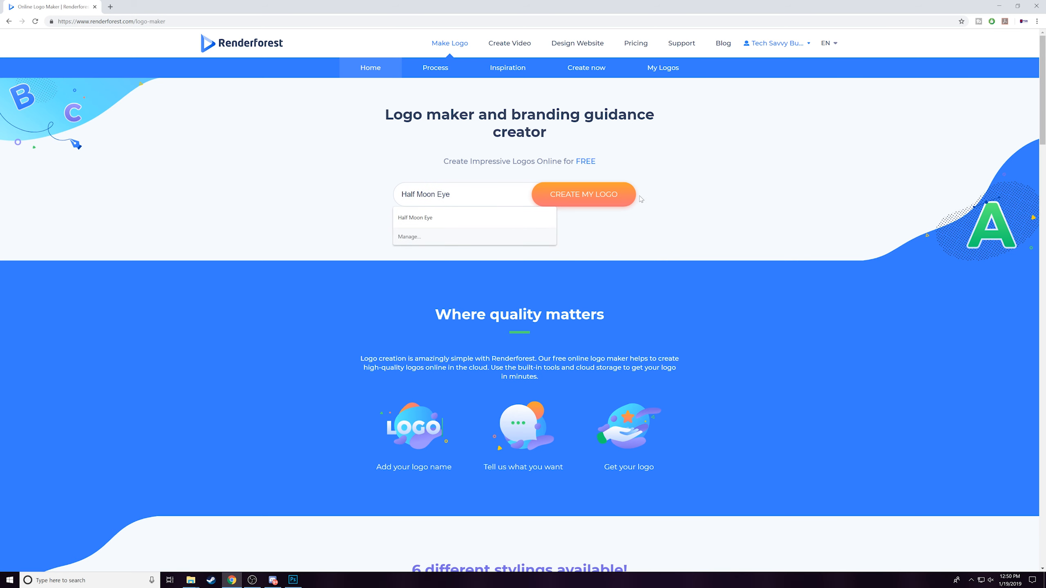
click(610, 195)
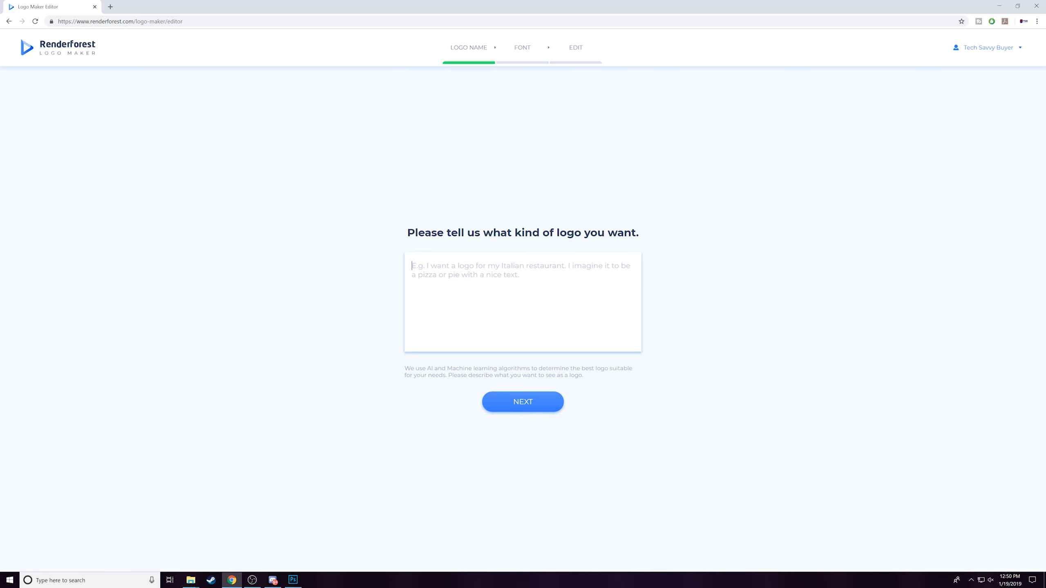
Step: Describe the wanted logo as one for a home renovation website and submit the description
text(I want a logo for a)
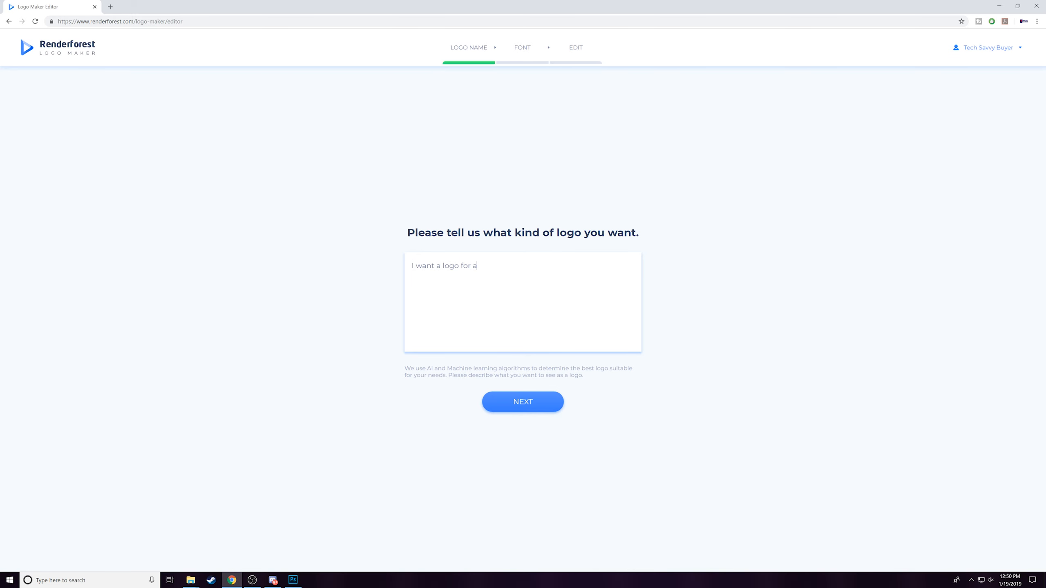
text( hopm)
text(vation website)
click(510, 397)
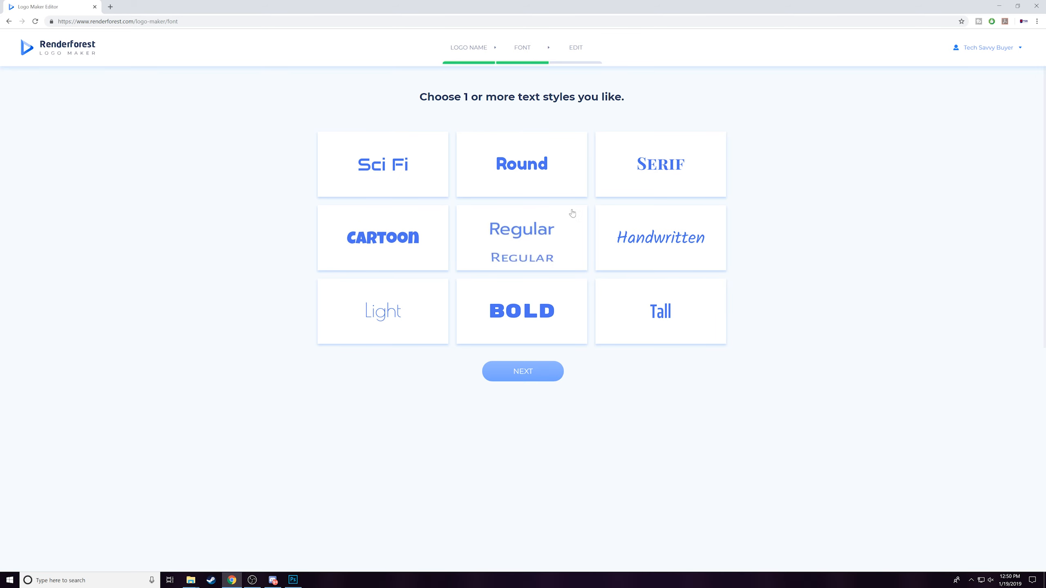
Step: Choose the Handwritten, Regular and Light text styles and continue to the logo suggestions
click(631, 236)
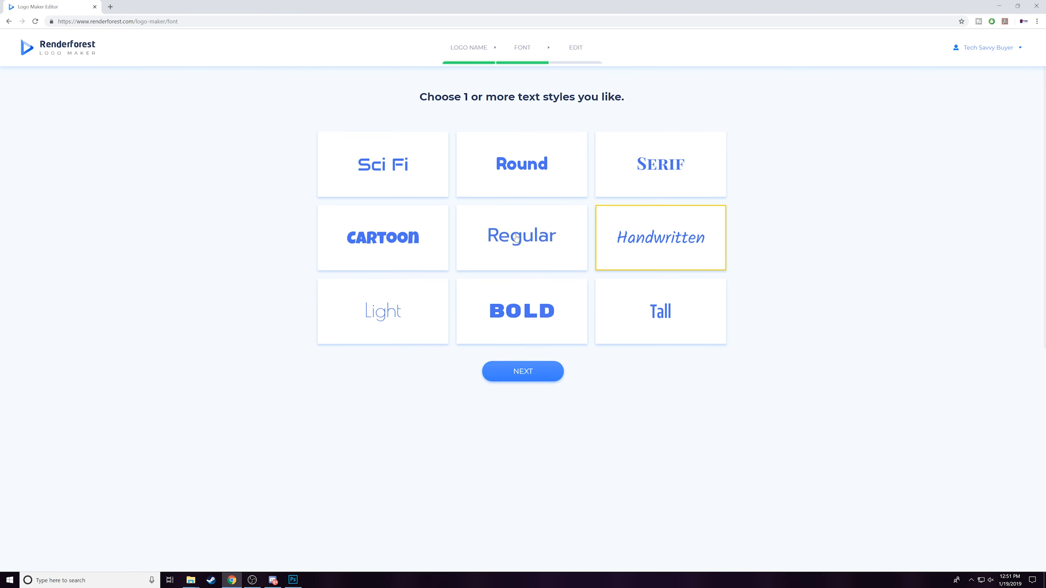
click(534, 261)
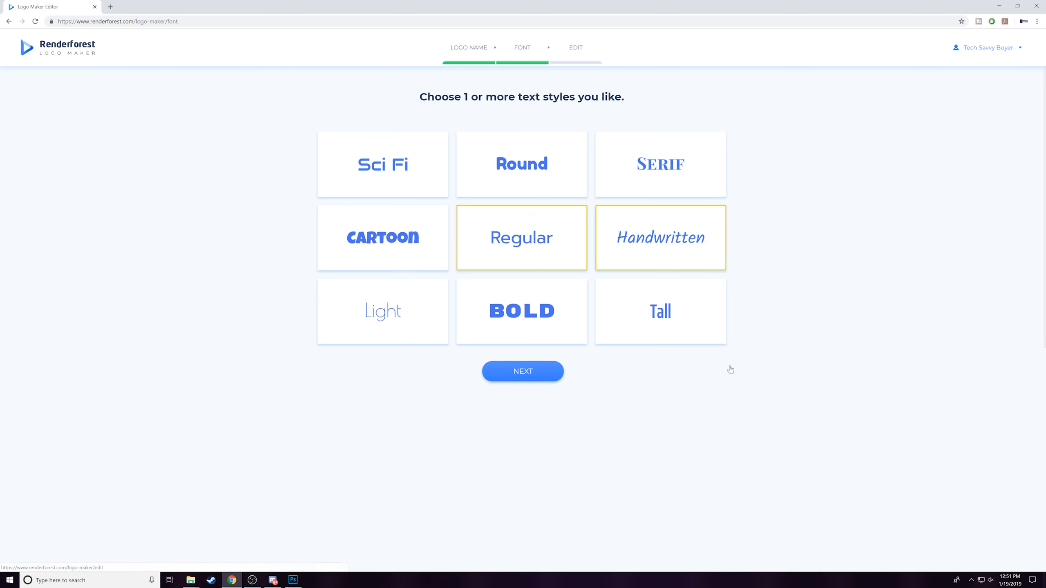
click(381, 315)
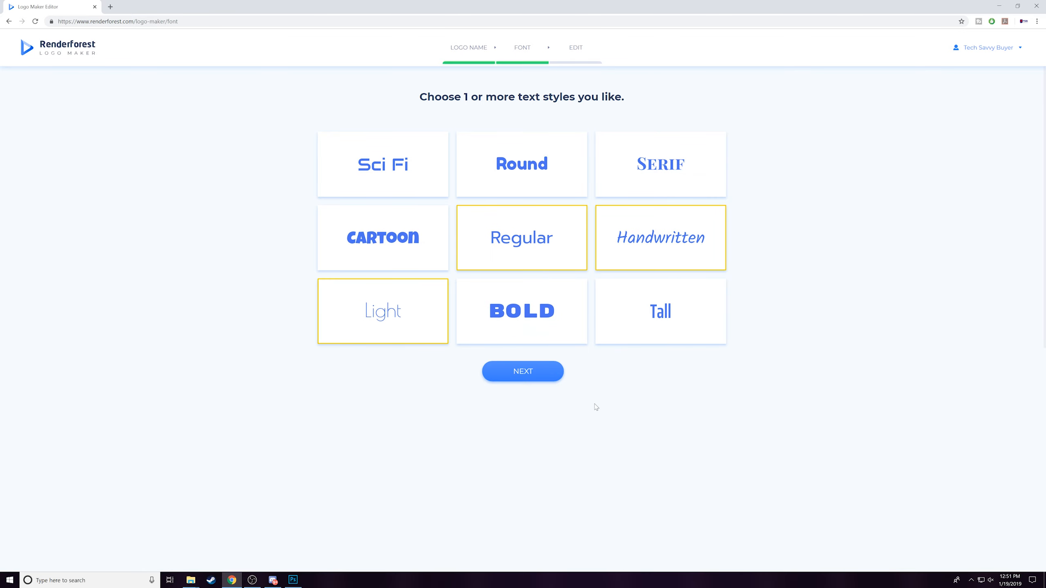
click(521, 373)
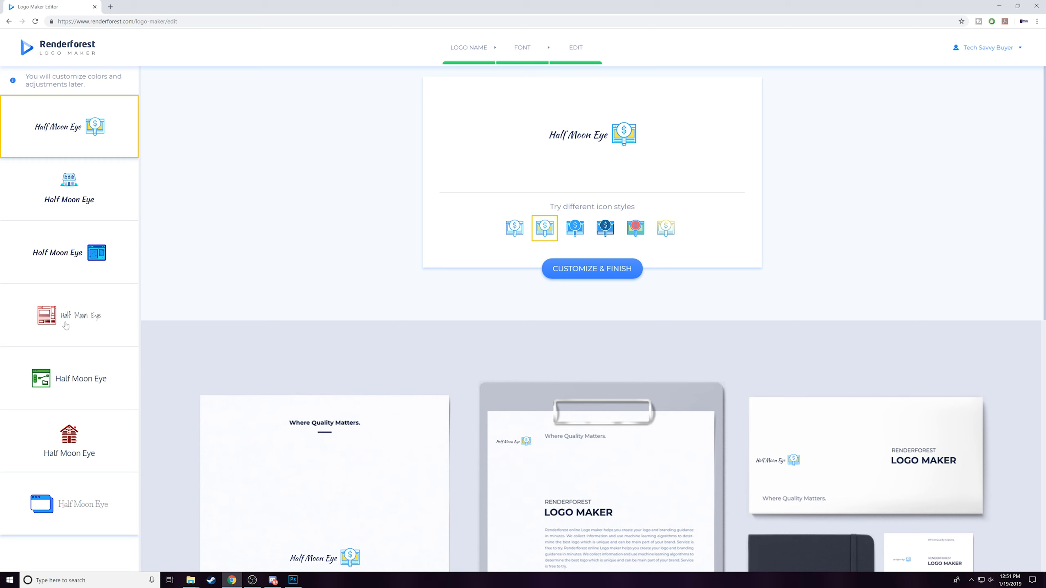
Step: Preview the building, browser-window and money-icon logo suggestions, trying several icon styles on the browser-window one
click(118, 217)
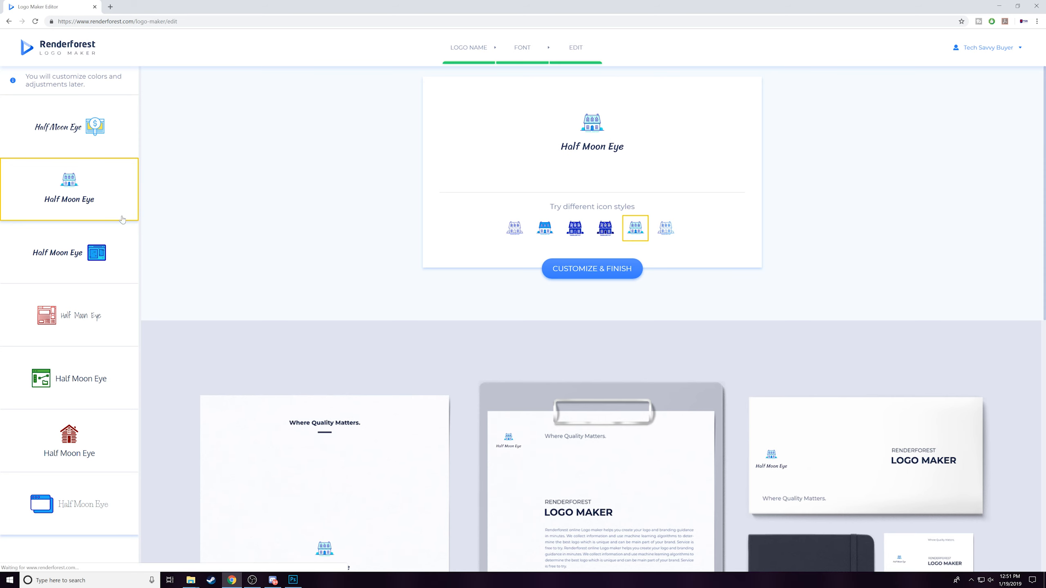
click(79, 248)
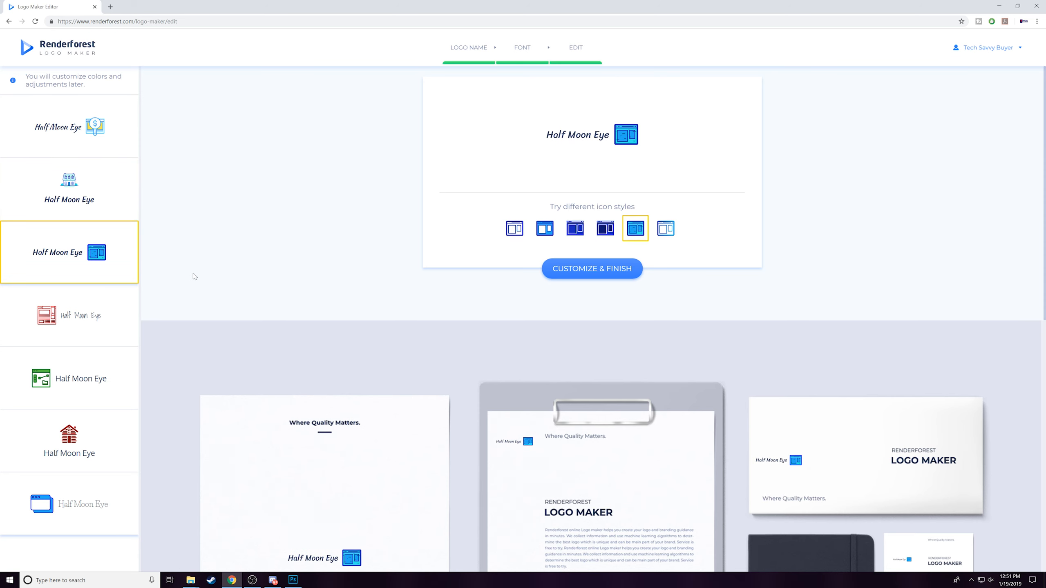
click(606, 229)
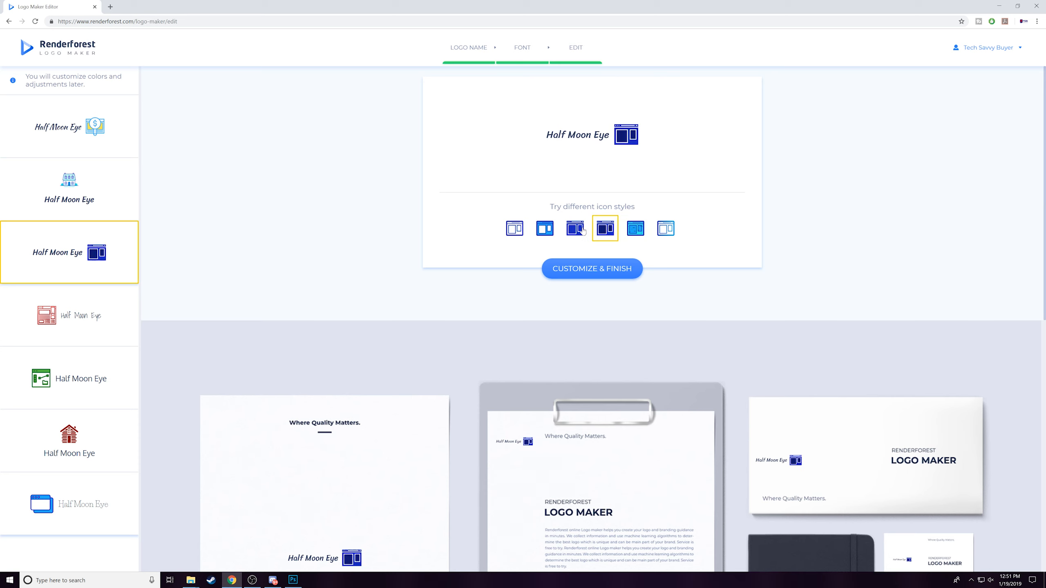
click(569, 230)
click(545, 229)
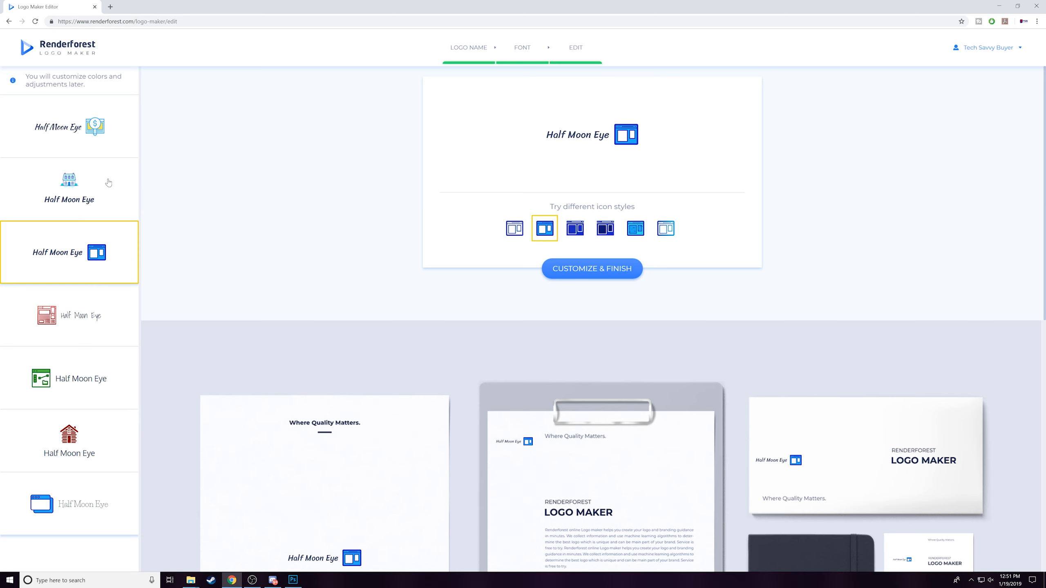
click(88, 132)
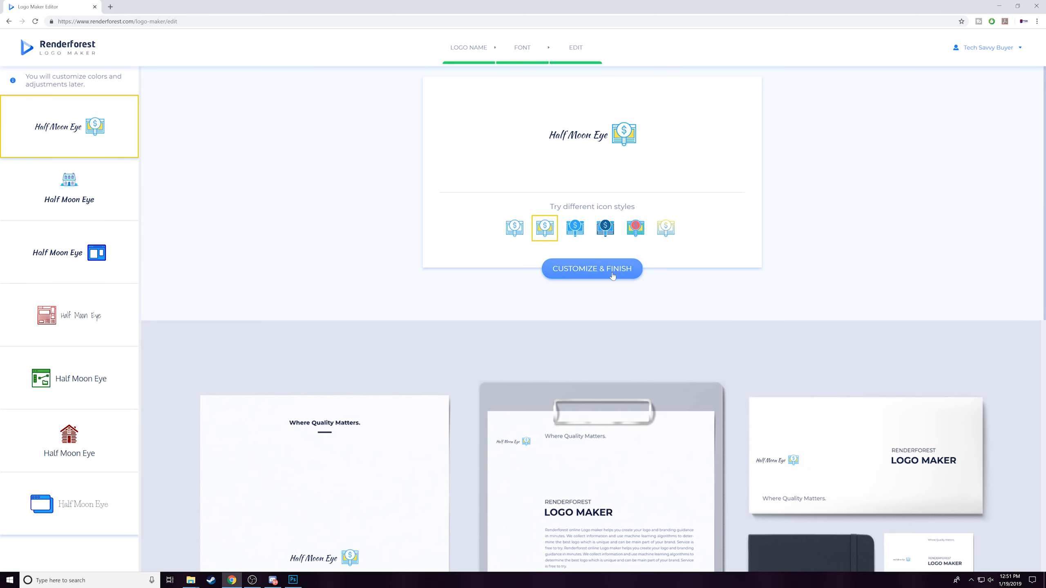
Step: Select the logo with the building above the name, give it the solid dark blue icon style and start customizing it
click(100, 194)
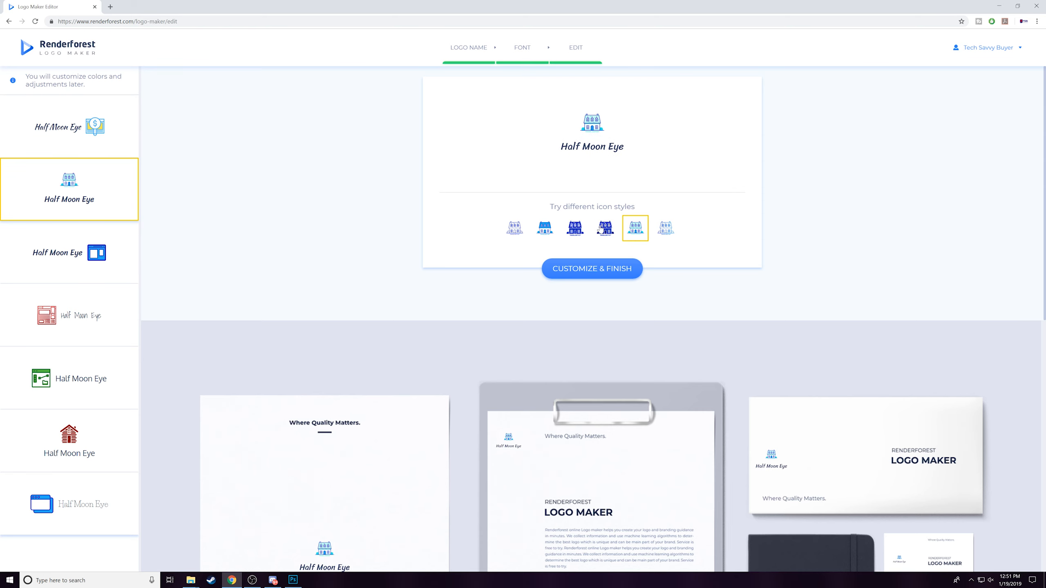
click(603, 228)
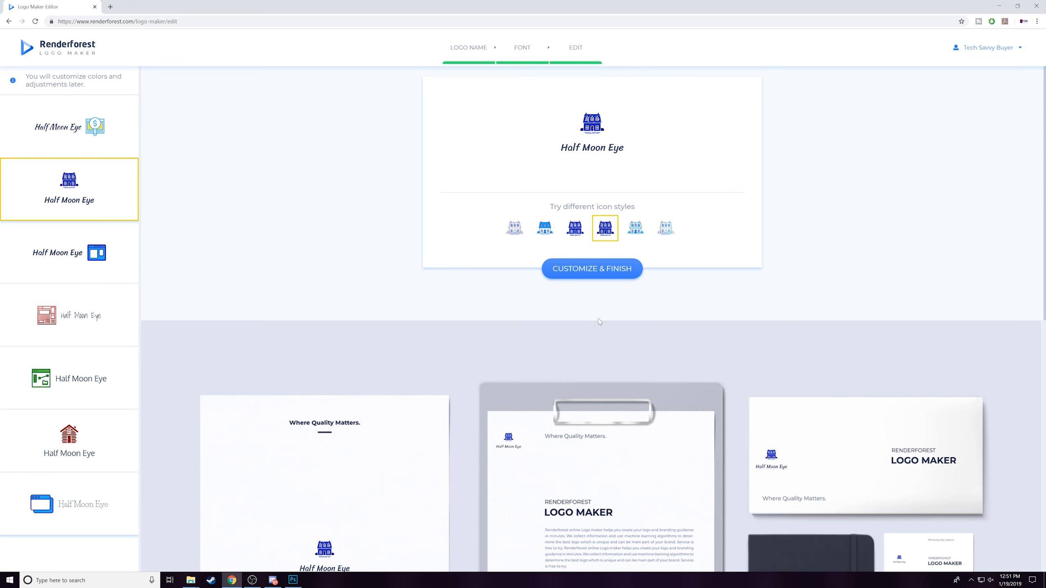
click(603, 269)
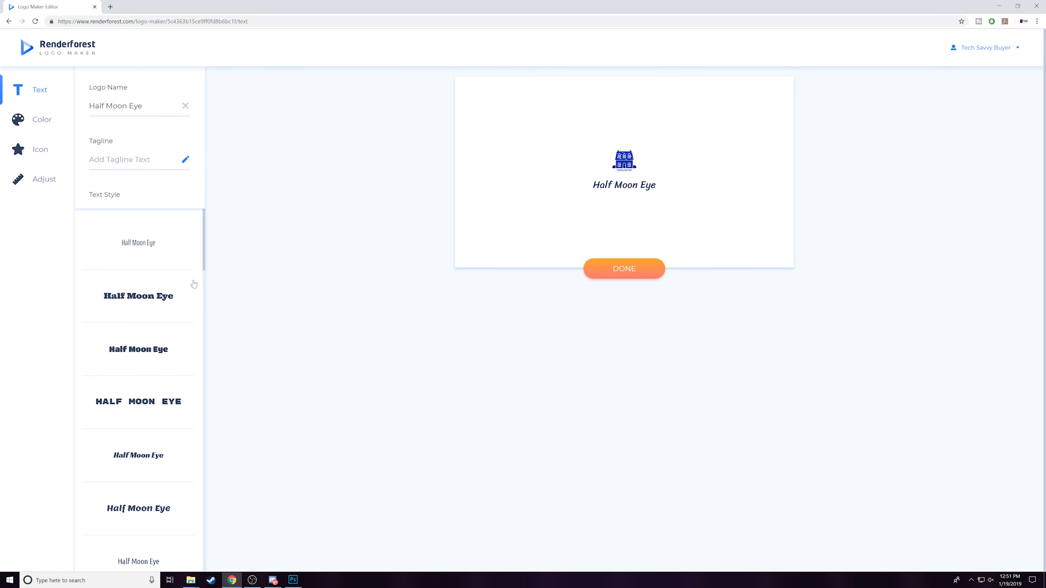
Step: Try the wide slab-serif, all-caps block and heavy rounded text styles on the logo name
click(148, 307)
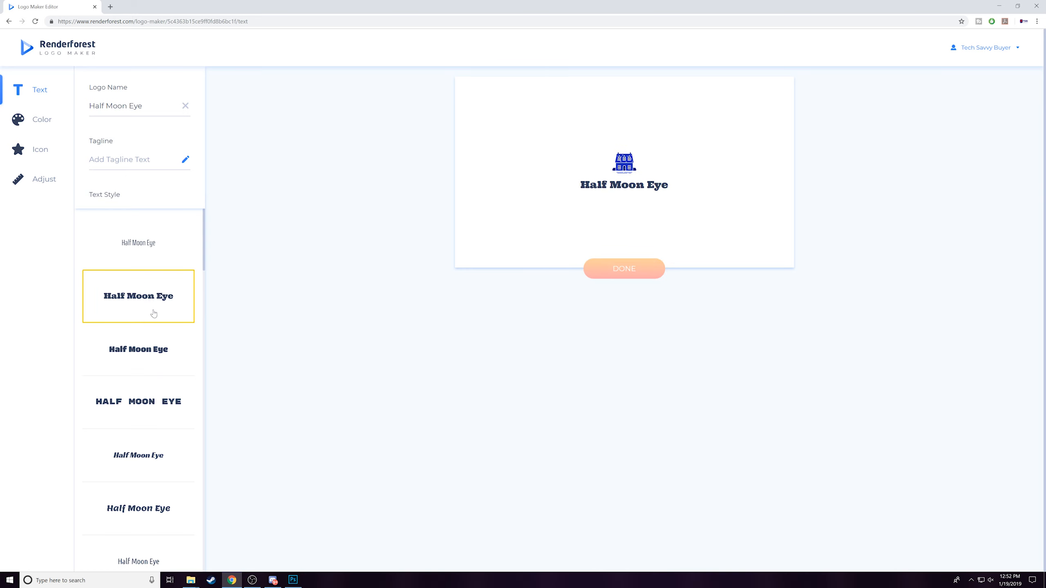
click(149, 405)
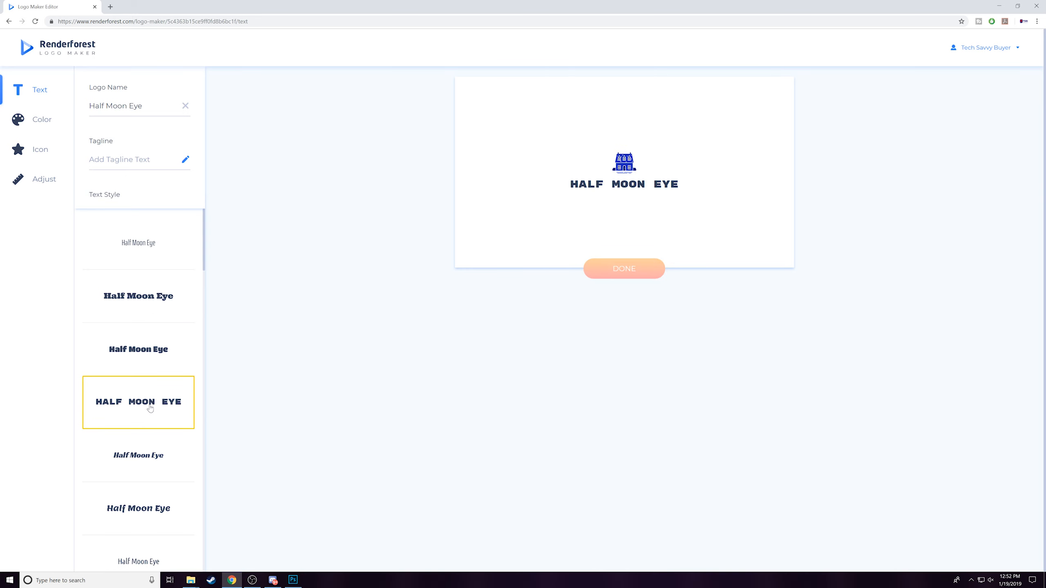
click(143, 355)
Step: Apply the bold, wide sans-serif text style listed just below the brush-script style to the logo
scroll(153, 457, down, 5)
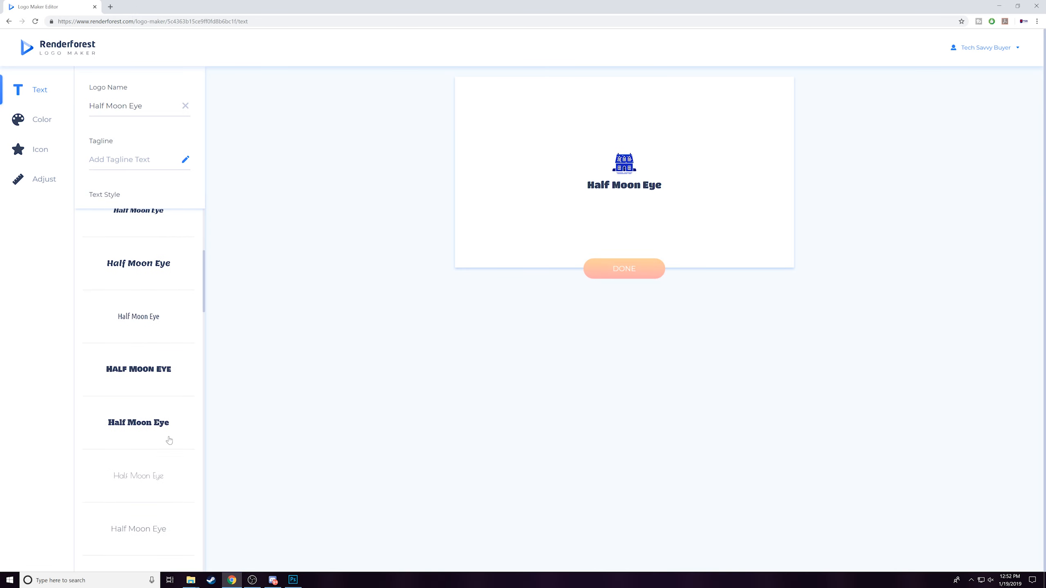
scroll(136, 416, down, 7)
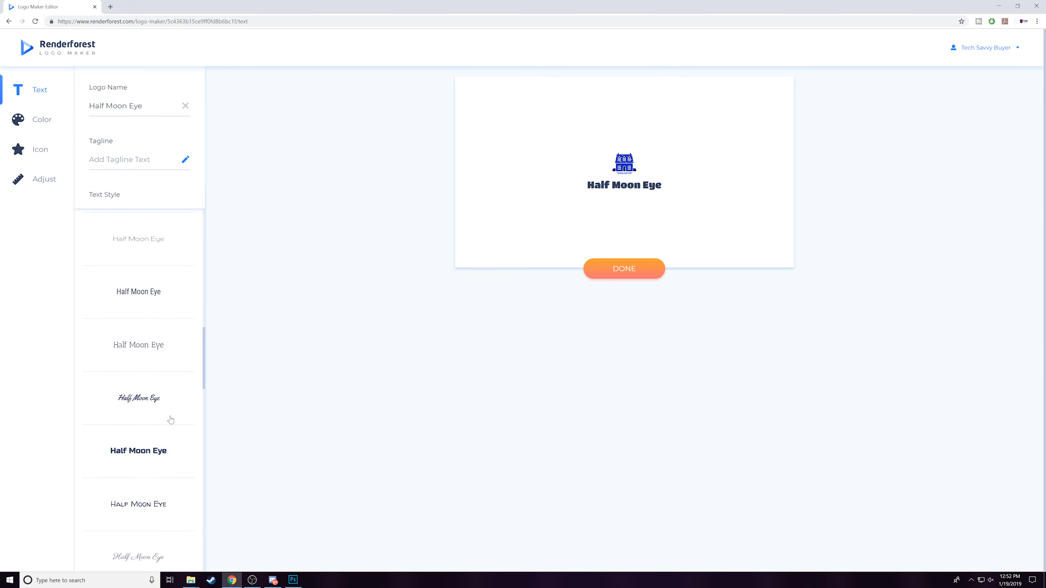
click(116, 452)
scroll(190, 330, up, 10)
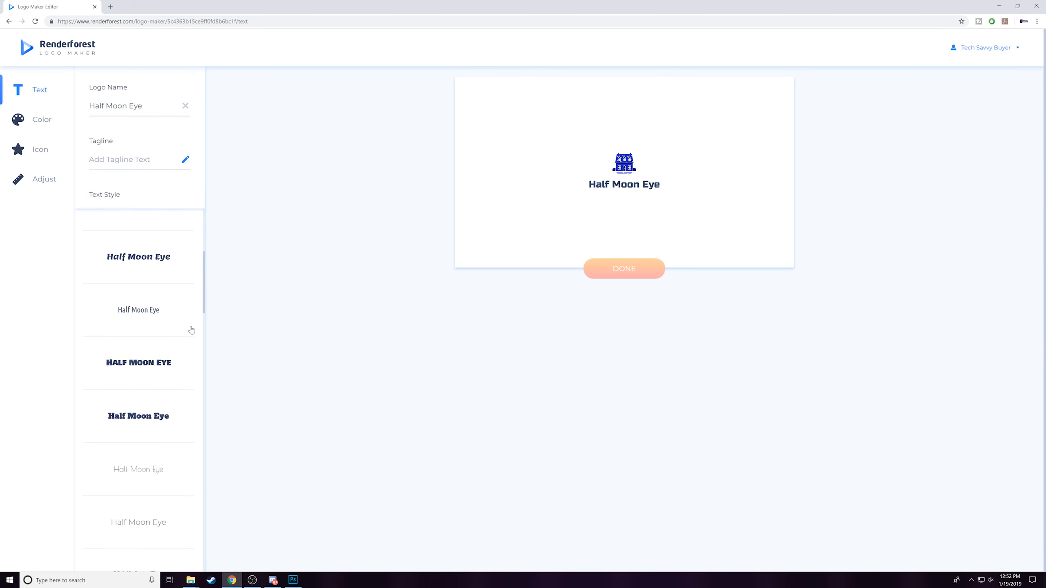
Step: Add the tagline "As long as it looks pretty" to the logo
click(161, 162)
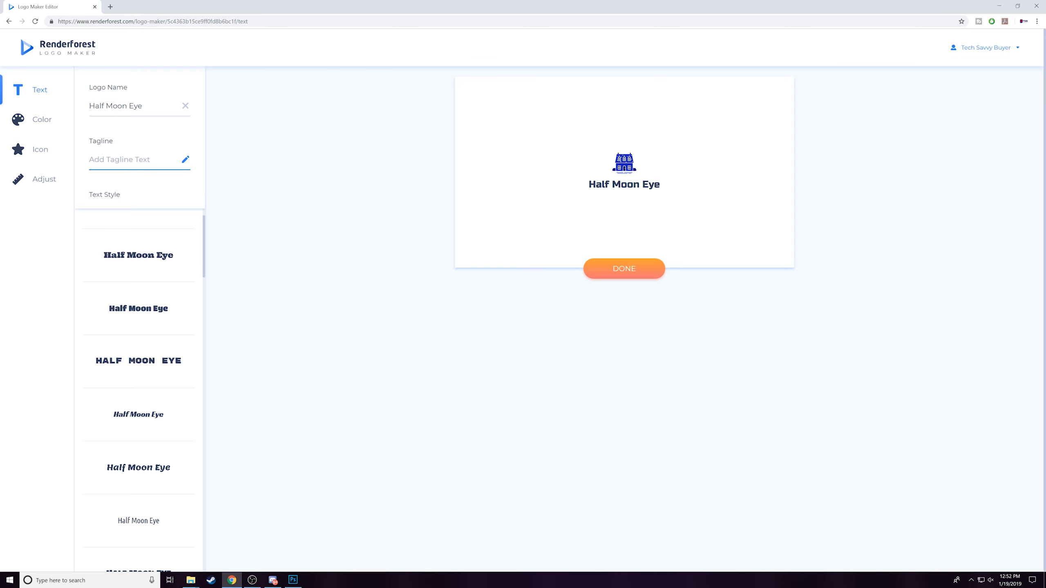
text(As long)
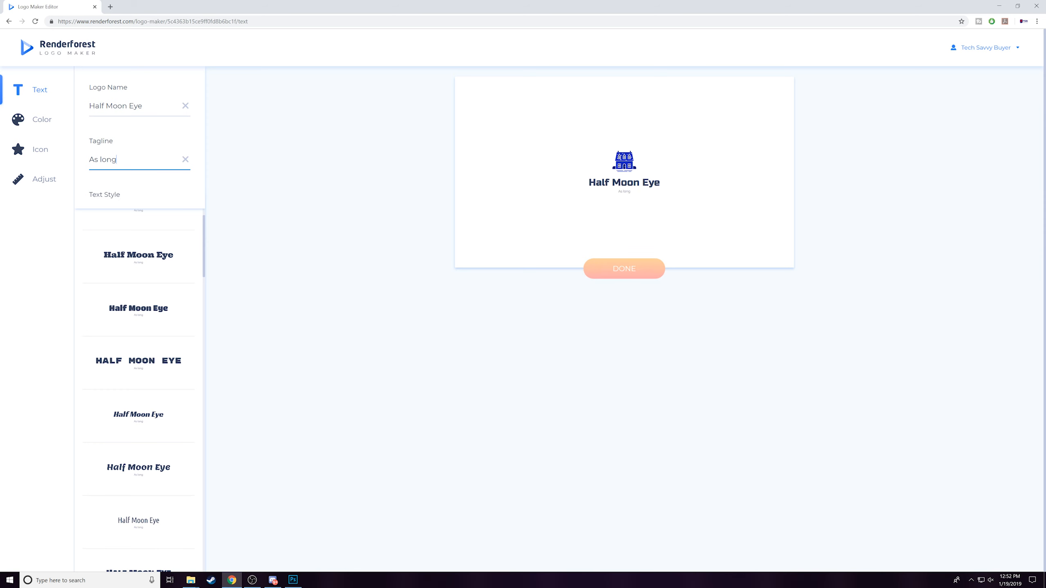
text( as it looks pretty)
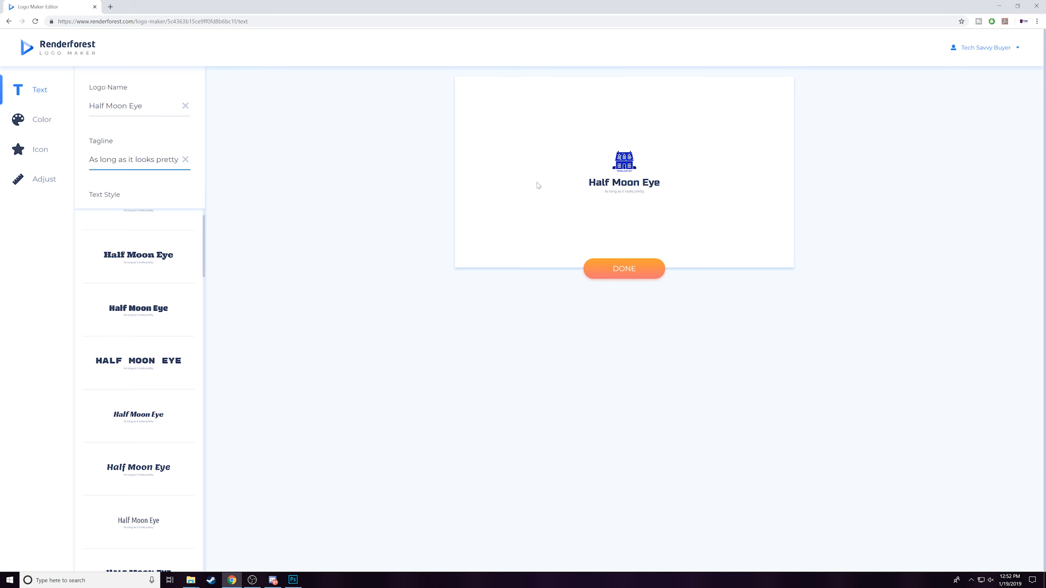
click(104, 202)
scroll(121, 282, down, 10)
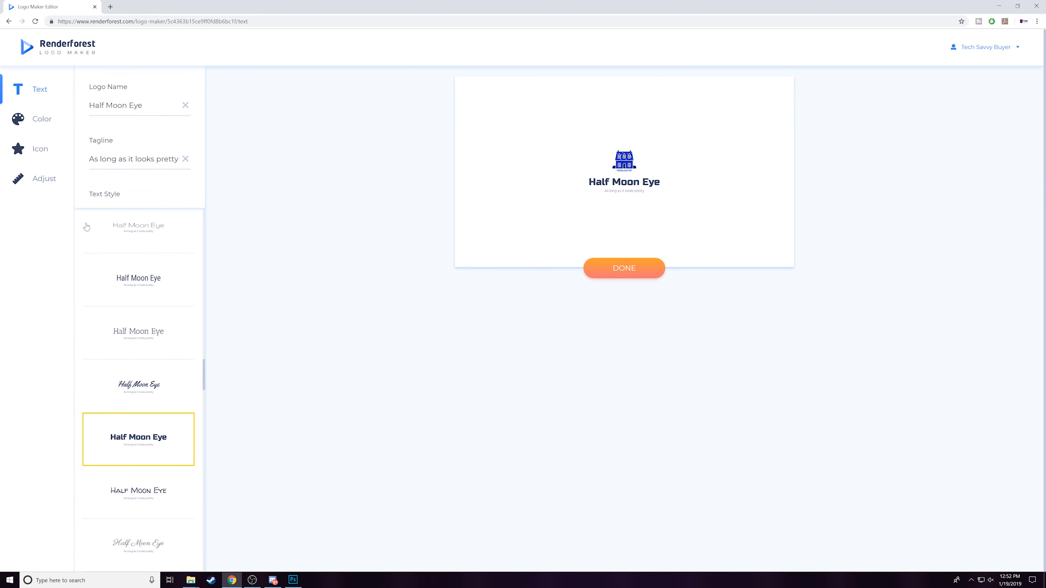
Step: Change the logo's icon colour to green, hex #19BF41, and return to the logo's colour list
click(42, 128)
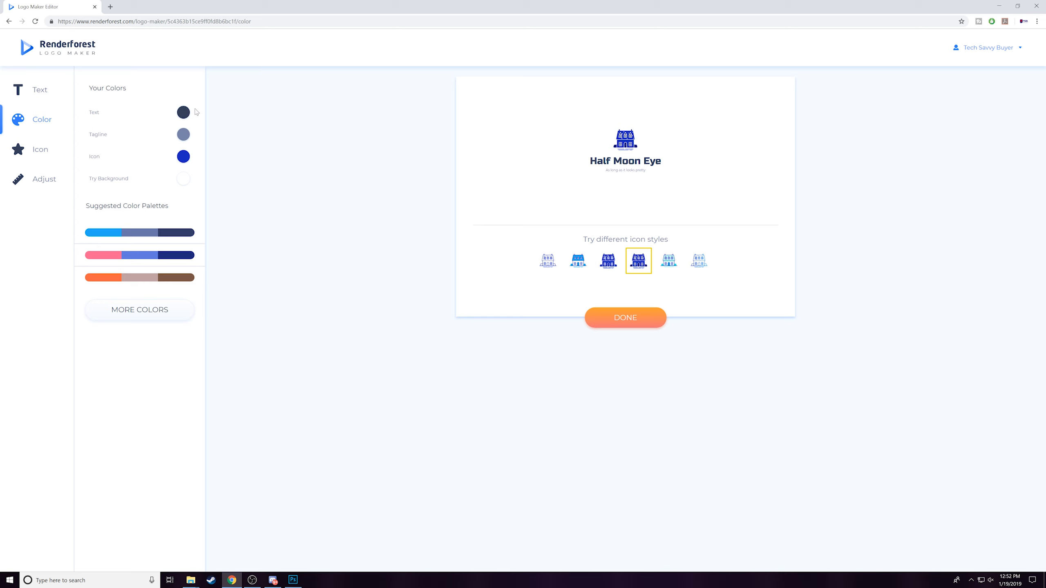
click(184, 157)
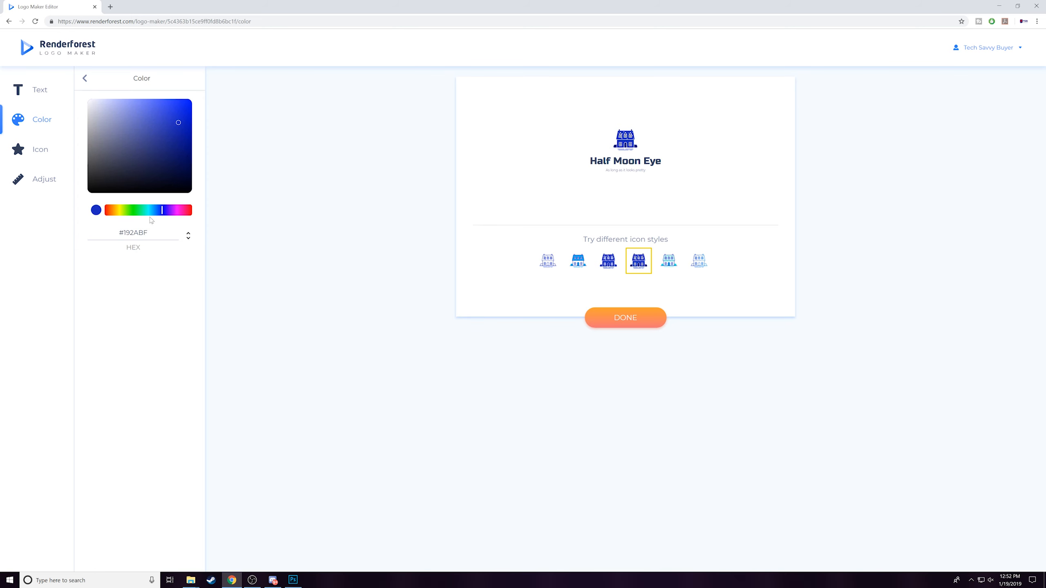
click(138, 210)
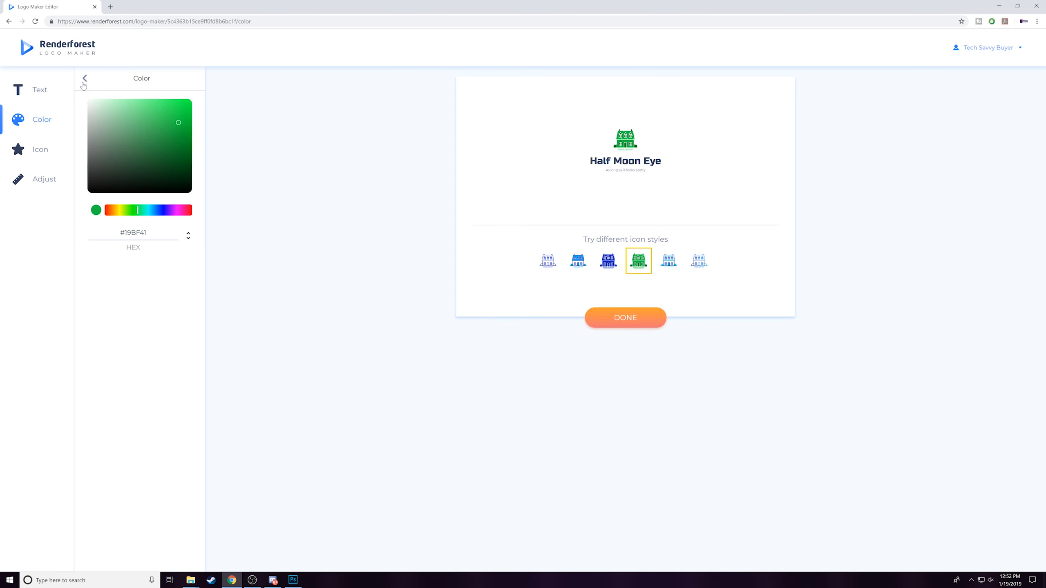
drag(147, 233, 119, 233)
click(85, 80)
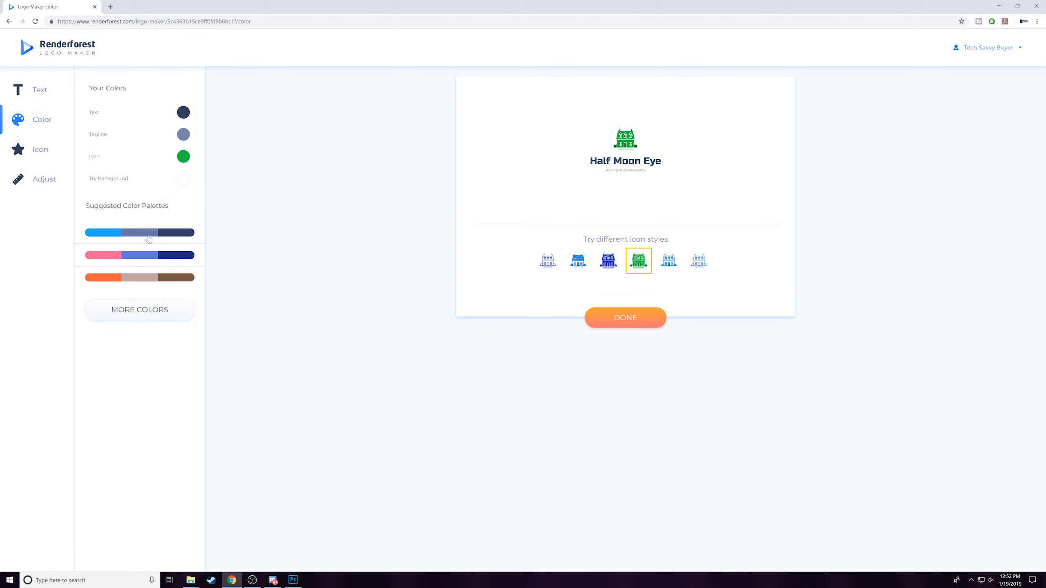
Step: Try the text-based logo type and switch the logo back to icon-based
click(44, 151)
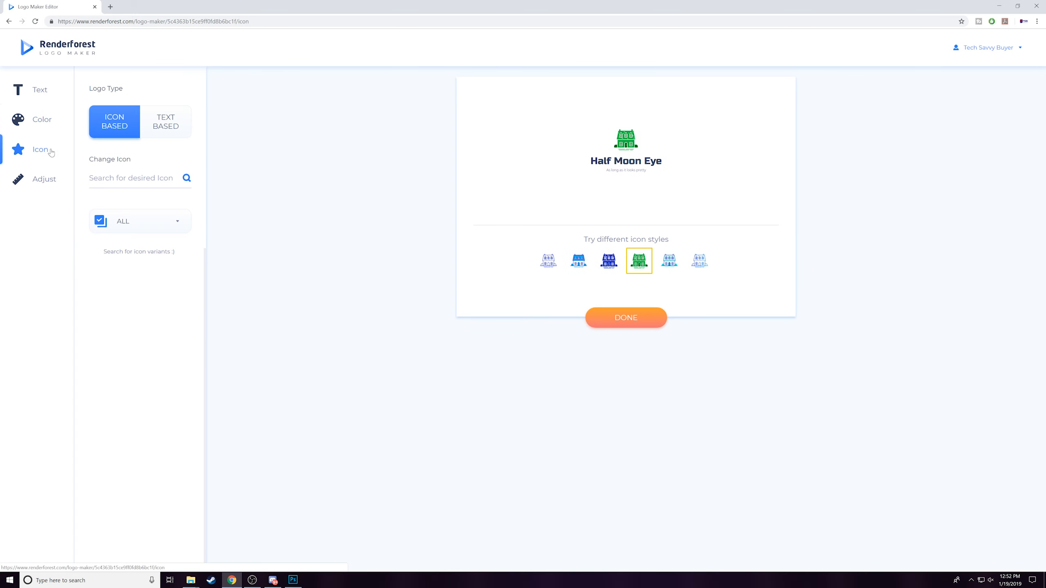
click(160, 123)
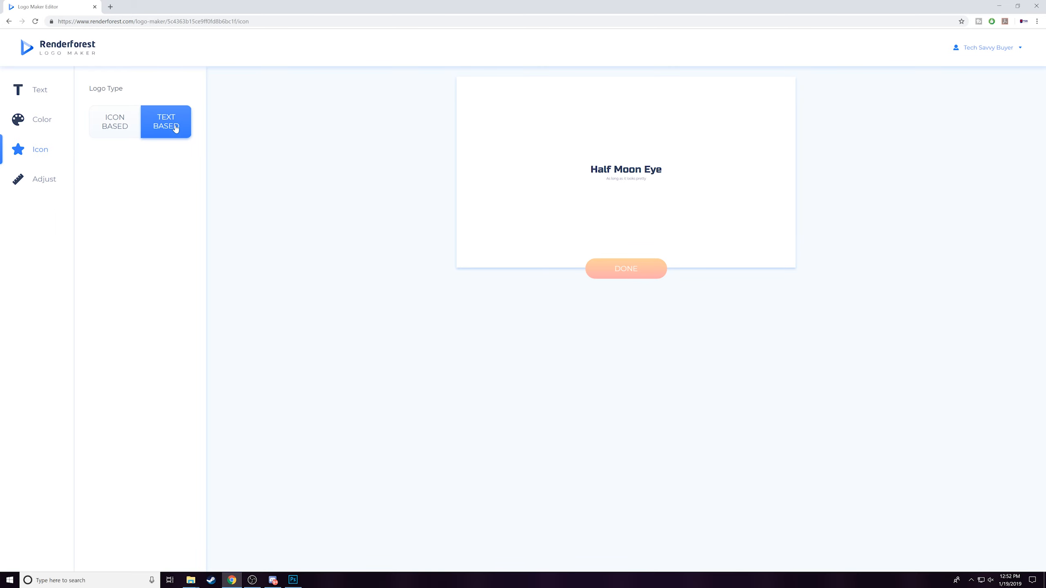
click(124, 125)
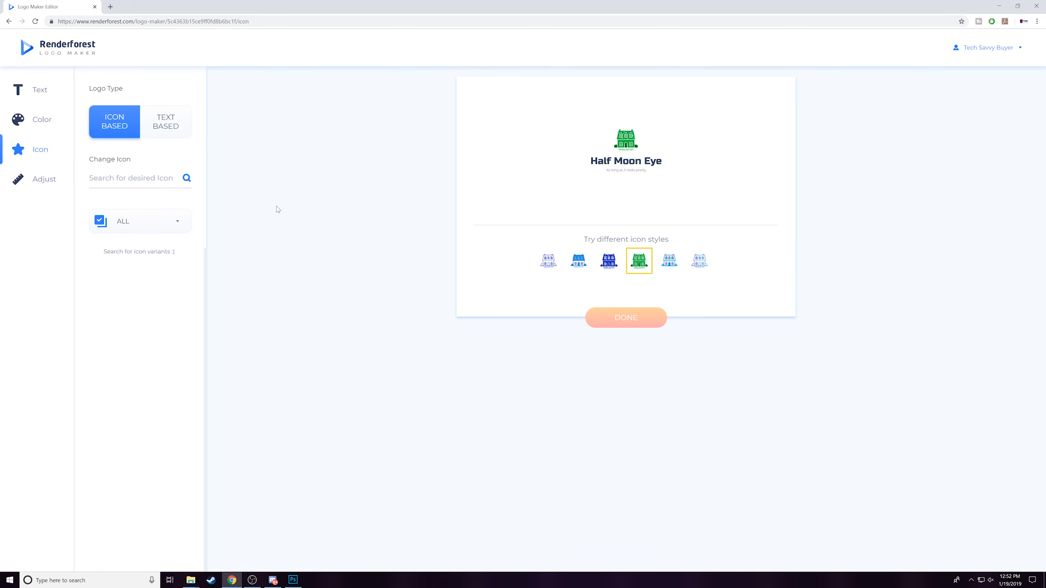